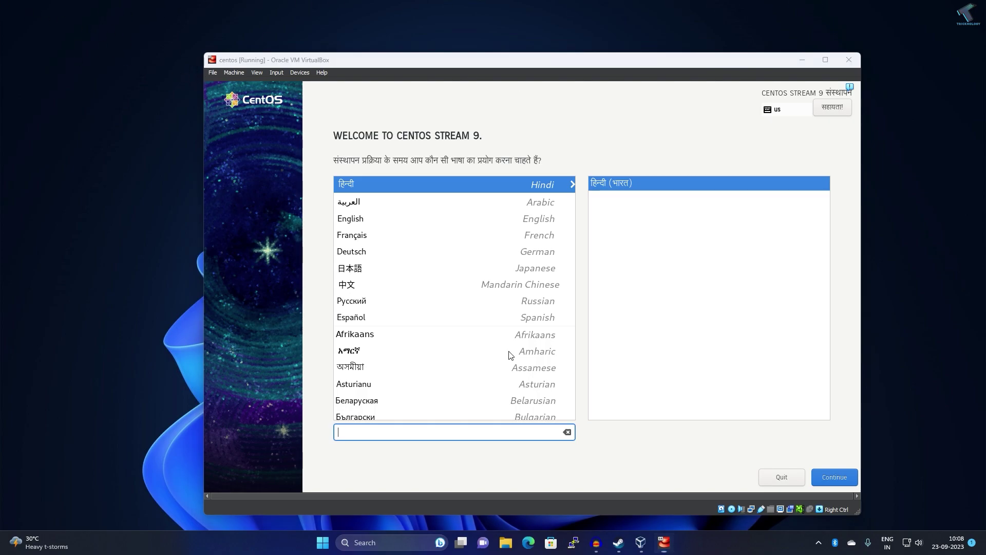
Power off the running centos machine and return to the VirtualBox Manager
click(849, 59)
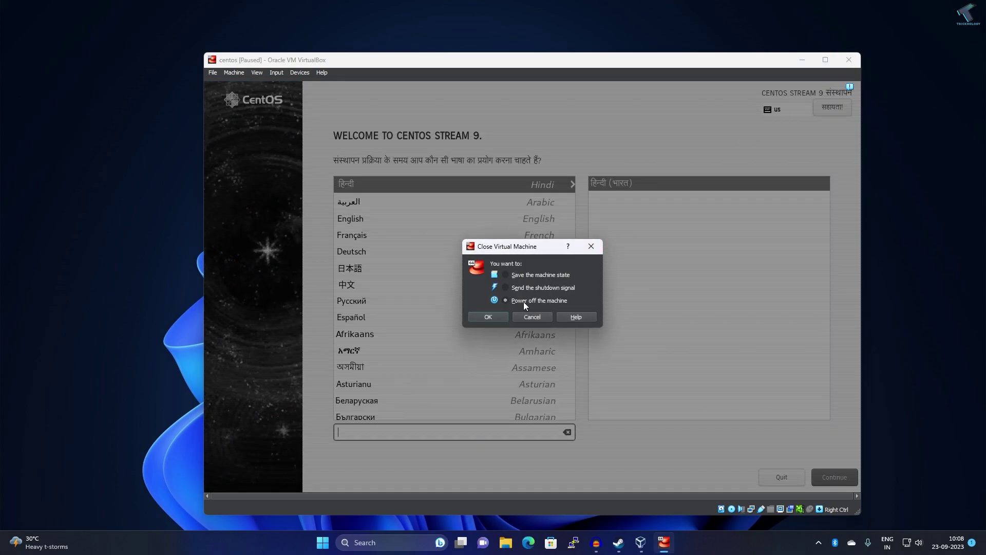
click(494, 315)
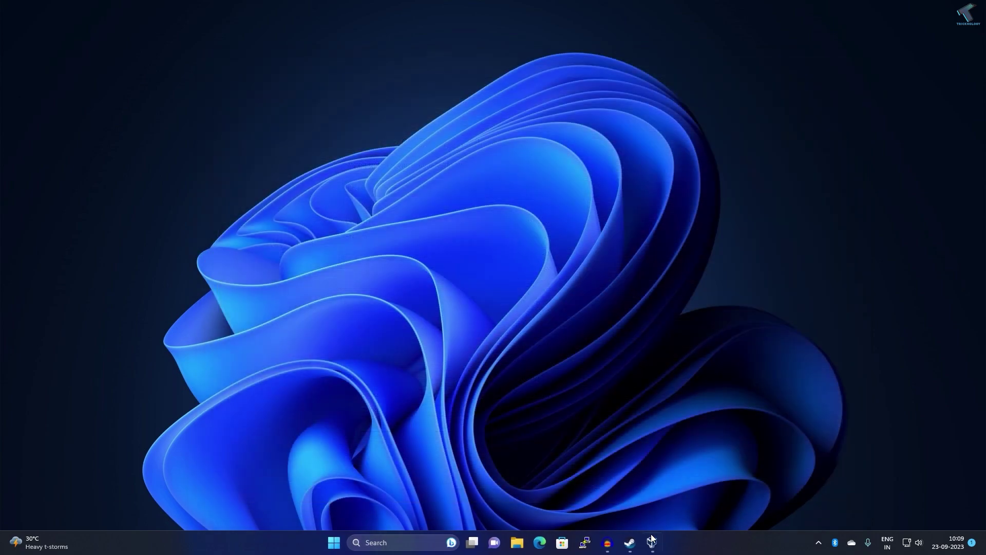
click(653, 543)
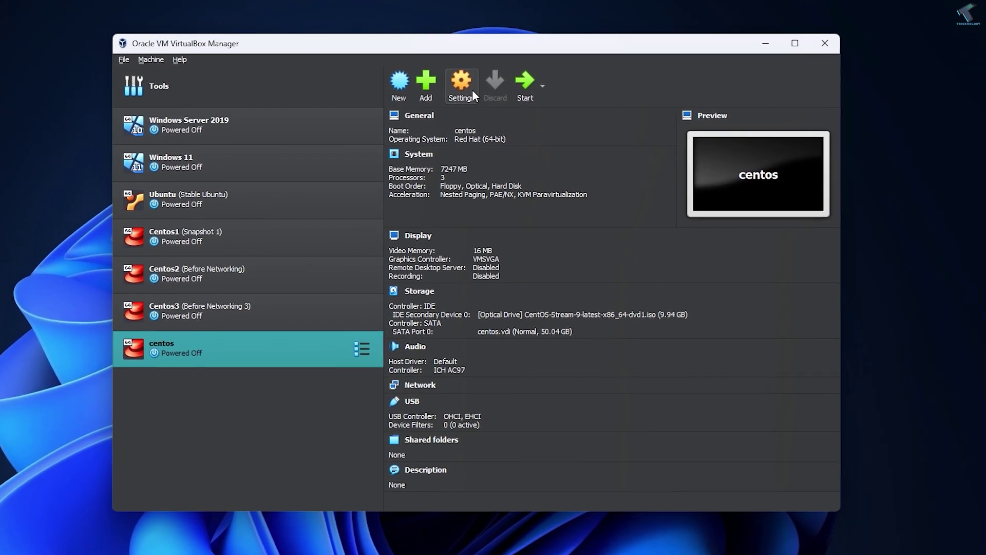
Change the centos machine's System pointing device from PS/2 Mouse to USB Tablet
click(459, 90)
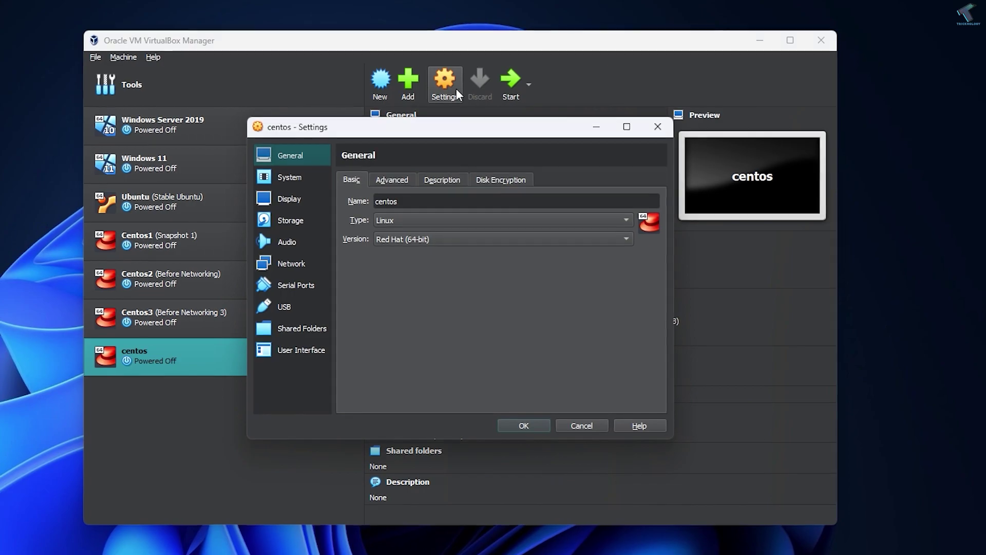
click(288, 177)
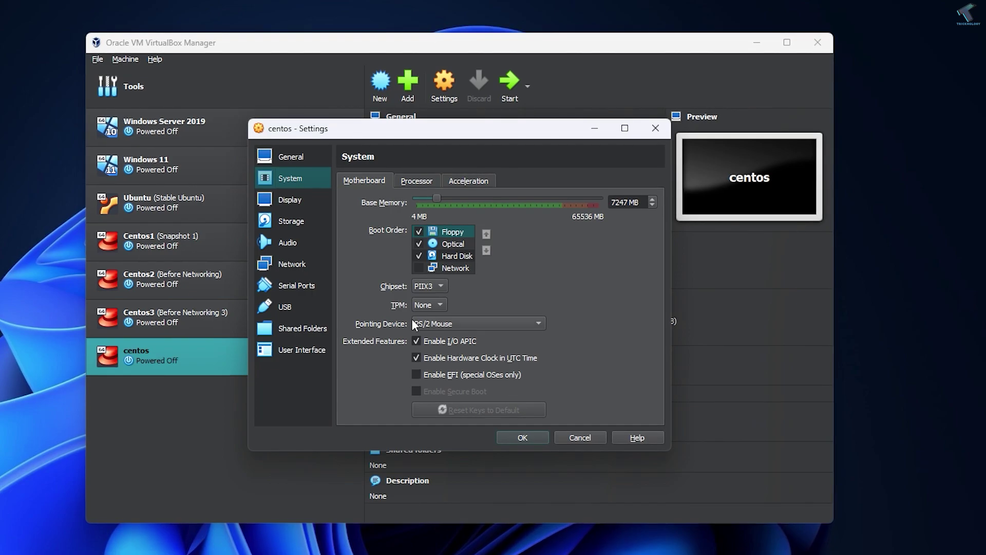
click(445, 324)
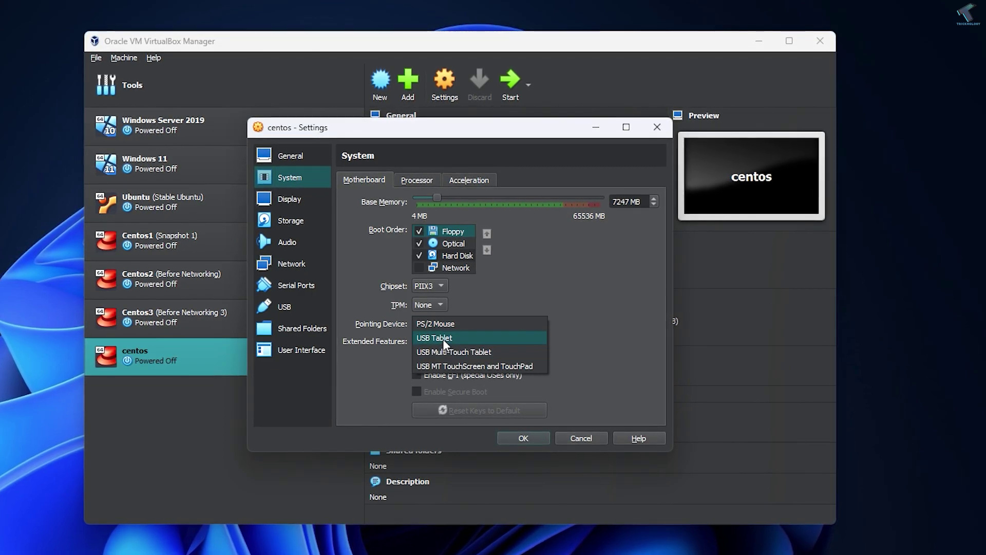
click(448, 339)
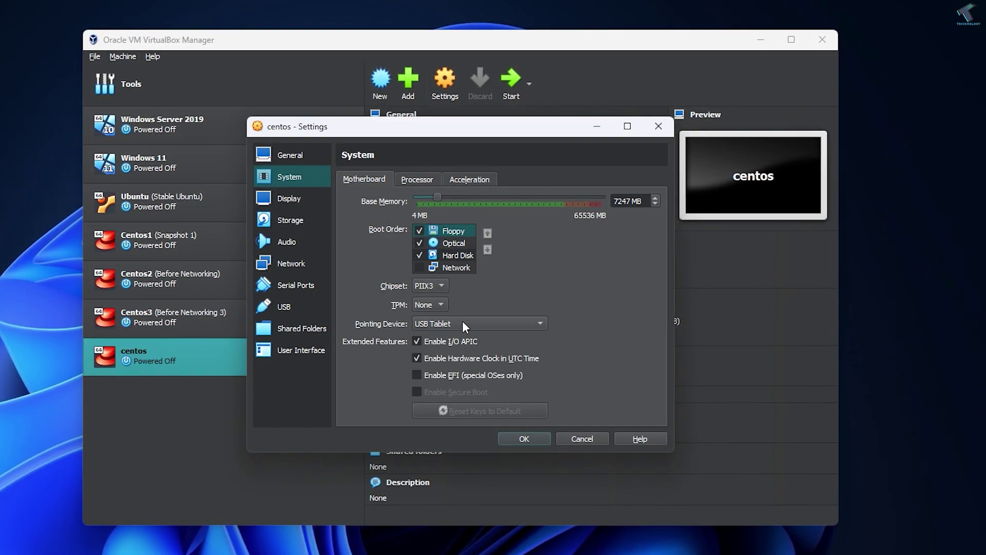
Save the USB Tablet setting, then start centos and boot past the GRUB menu
click(533, 443)
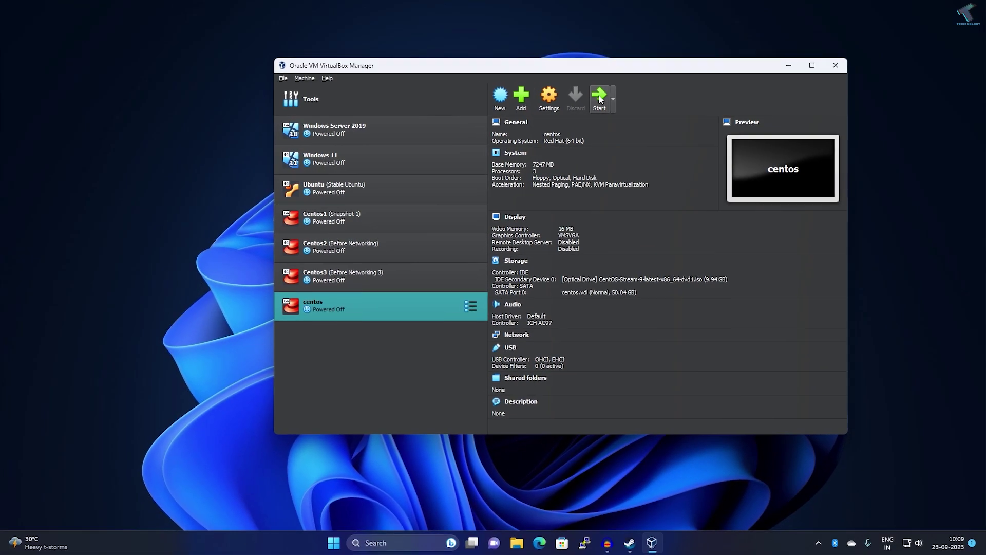
click(599, 98)
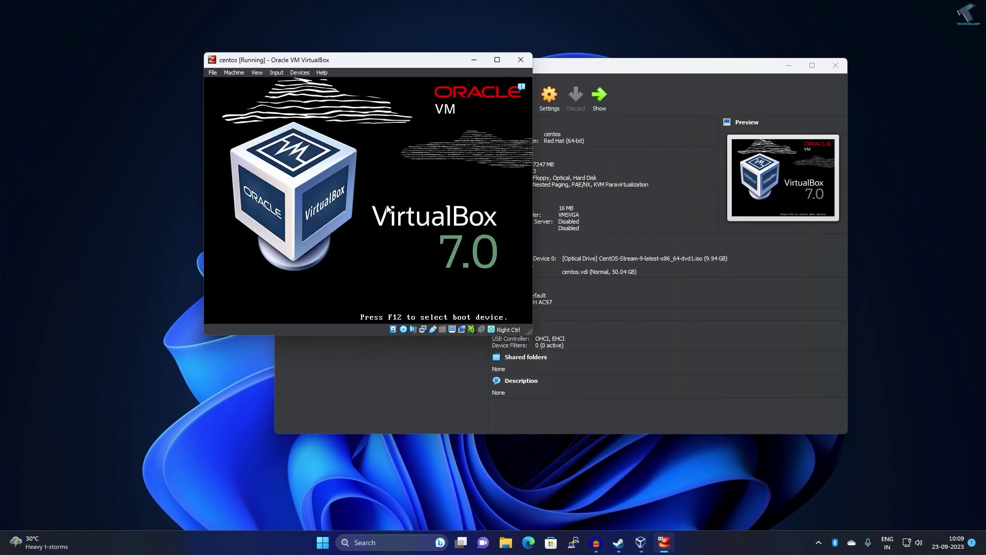
key(Return)
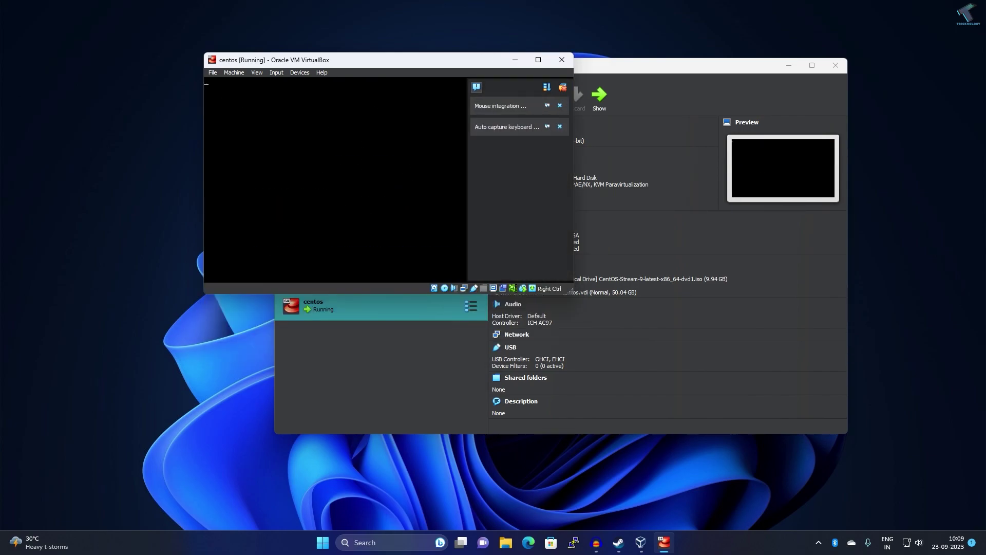